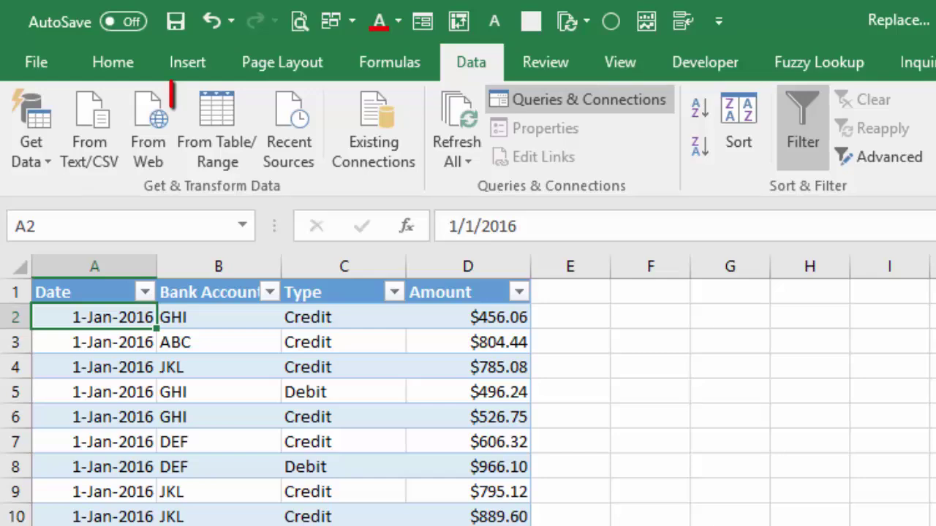
- Load the table into Power Query and change the Date column type from datetime to date
click(214, 117)
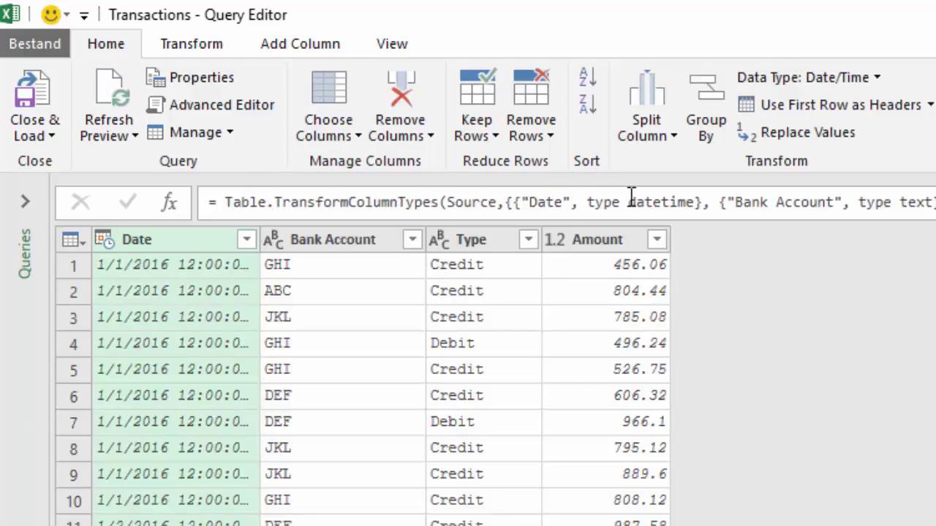
click(662, 202)
key(Delete)
key(Delete)
key(Delete)
key(Delete)
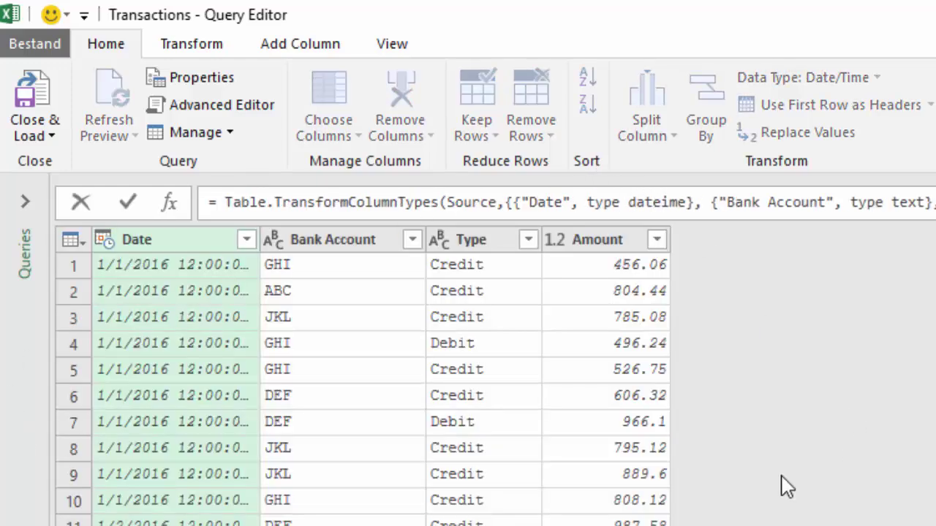
key(Return)
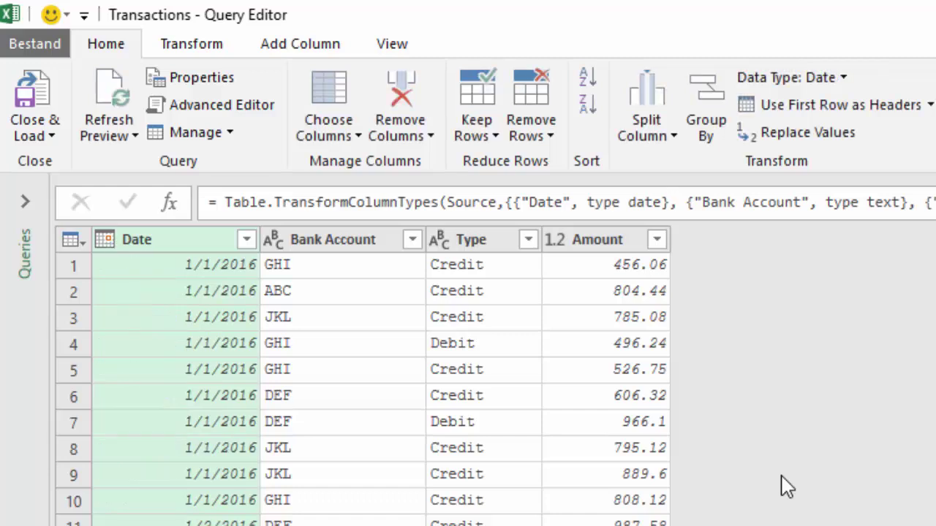
- Close and load the Transactions query as a connection only
click(53, 136)
click(97, 167)
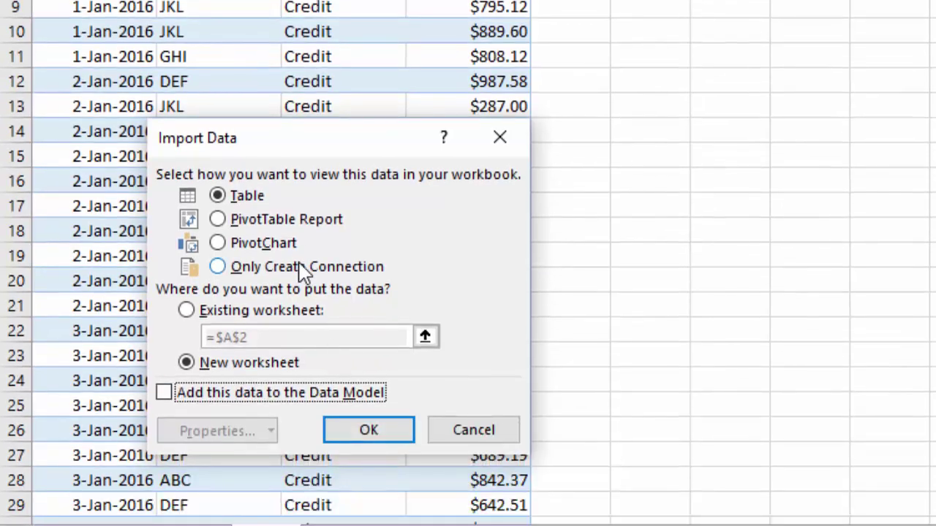
click(303, 268)
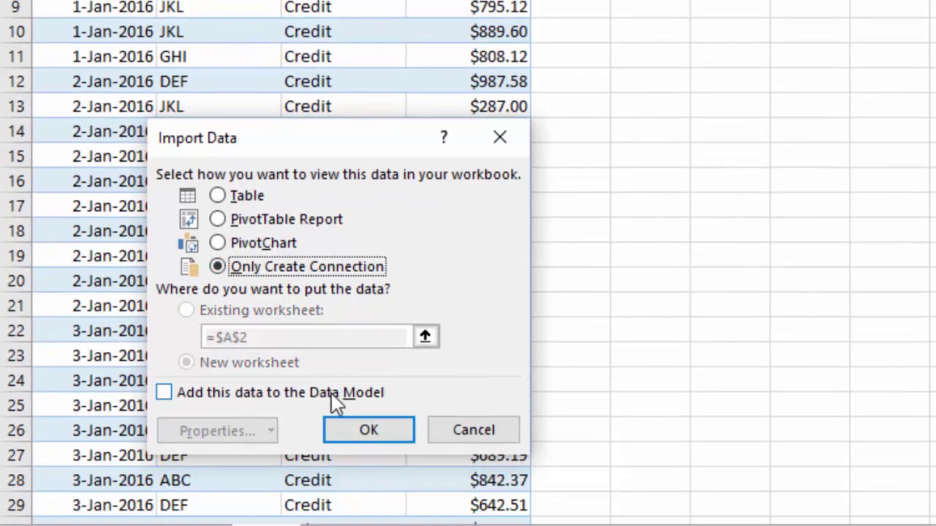
click(360, 437)
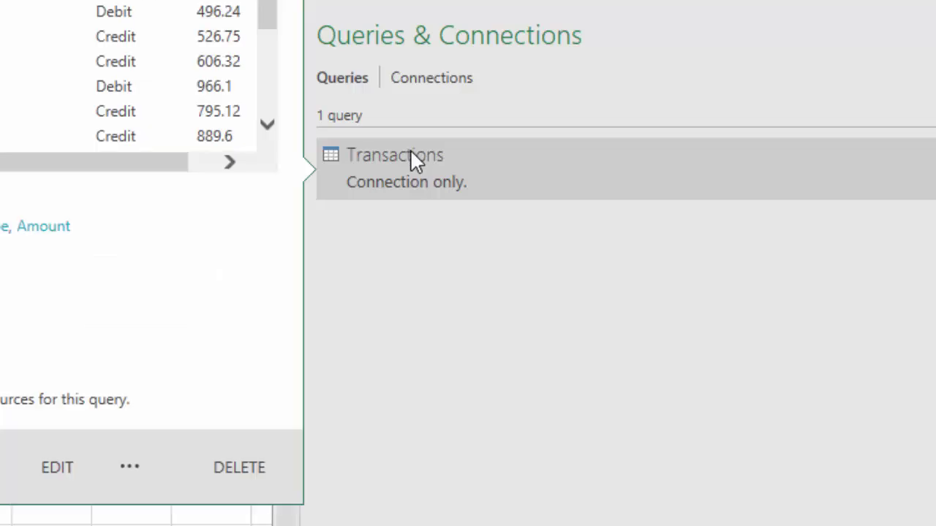
right_click(411, 154)
- Create a reference query from Transactions and name it TransactionsSigned
click(491, 409)
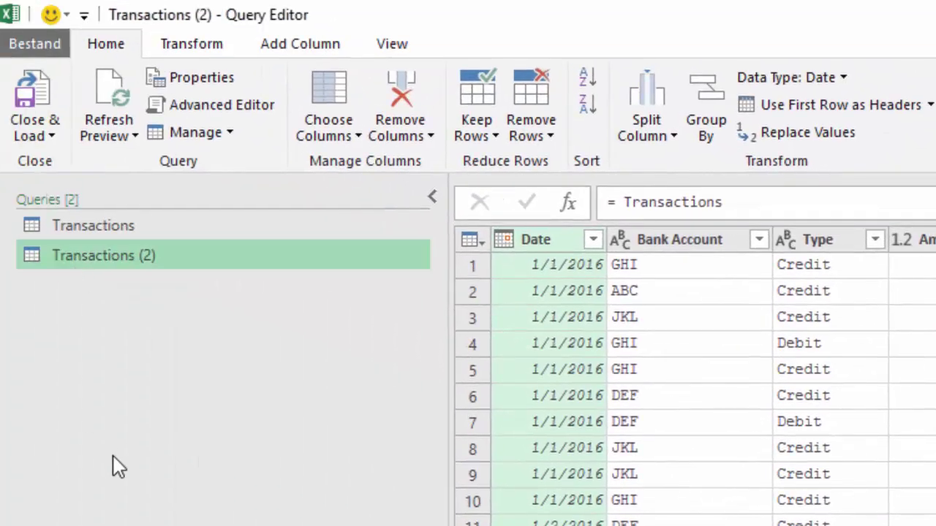
key(F2)
key(End)
key(BackSpace)
key(BackSpace)
key(BackSpace)
key(BackSpace)
text(Signed)
key(Return)
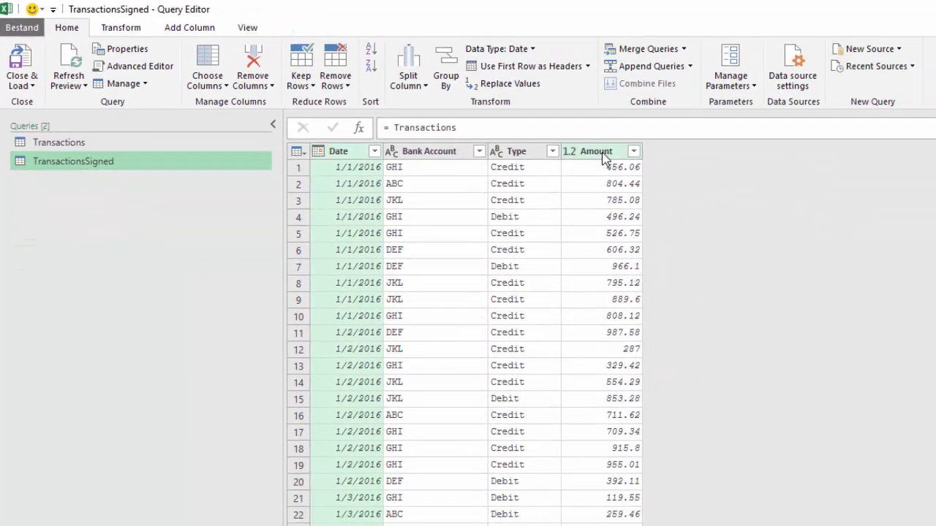
- Multiply the Amount column by -1, then delete that Multiplied Column step
click(603, 157)
click(113, 33)
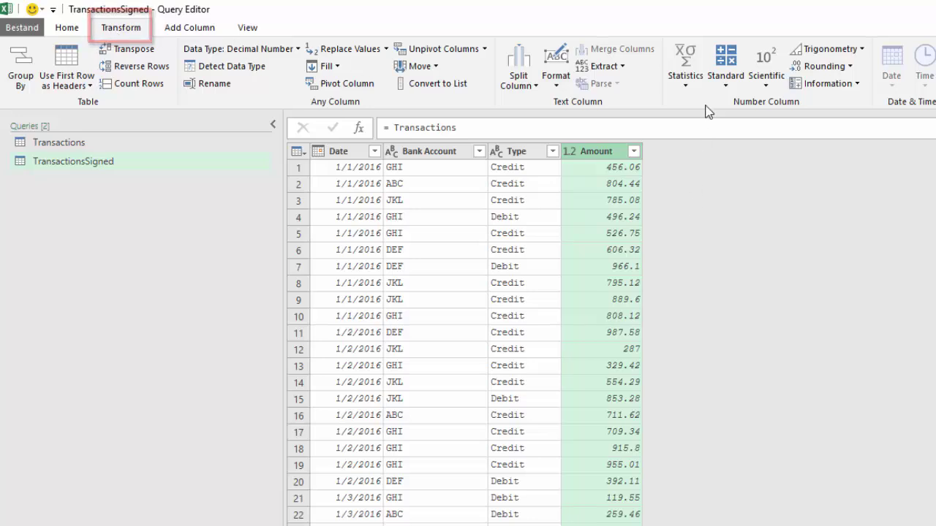
click(726, 82)
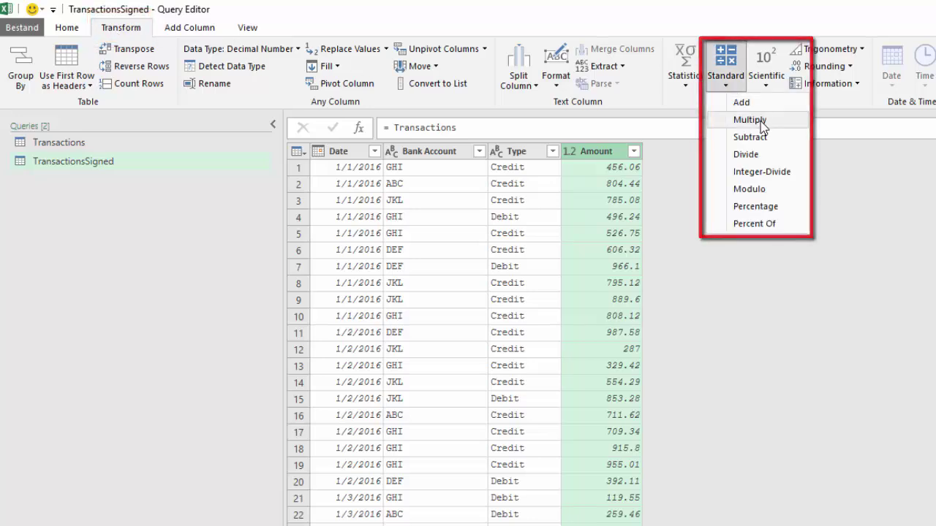
click(760, 125)
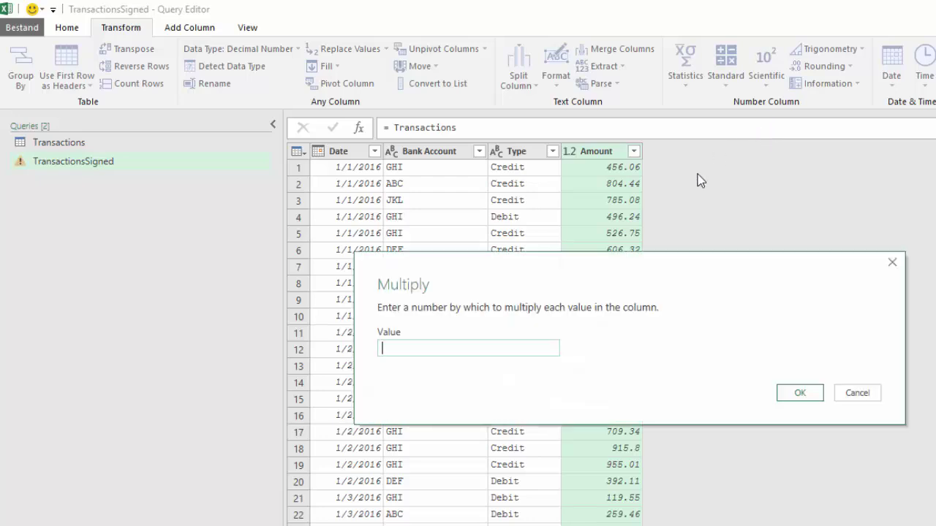
text(-1)
click(799, 392)
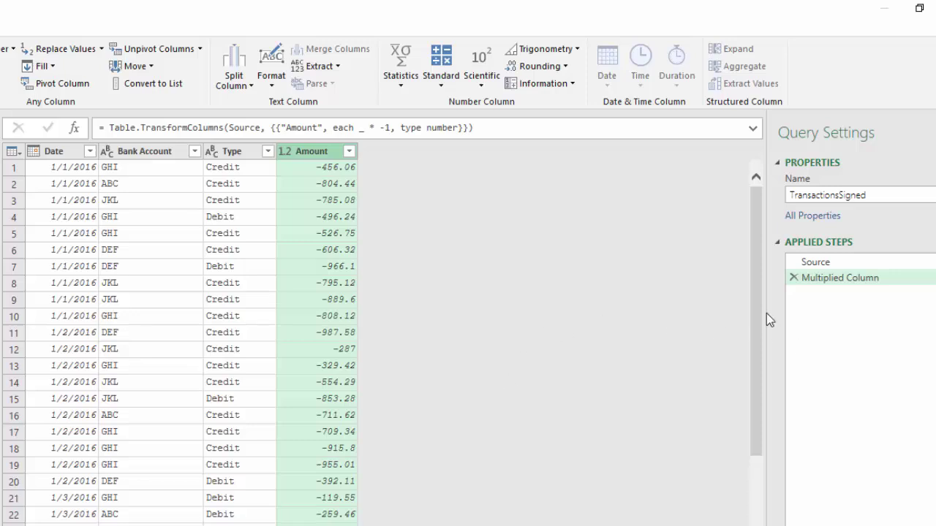
click(793, 278)
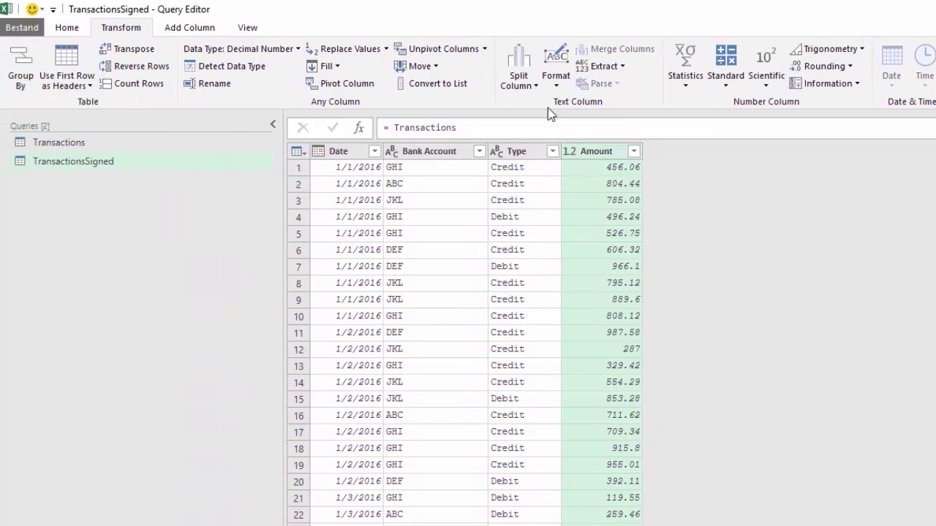
- Replace value 1 with 2 in the Amount column and collapse the Queries pane
click(351, 49)
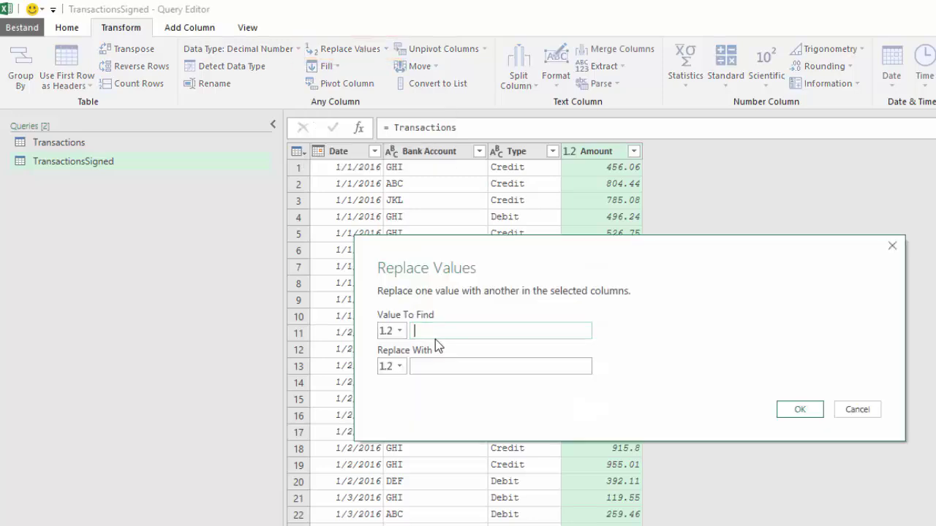
text(1)
click(424, 367)
text(2)
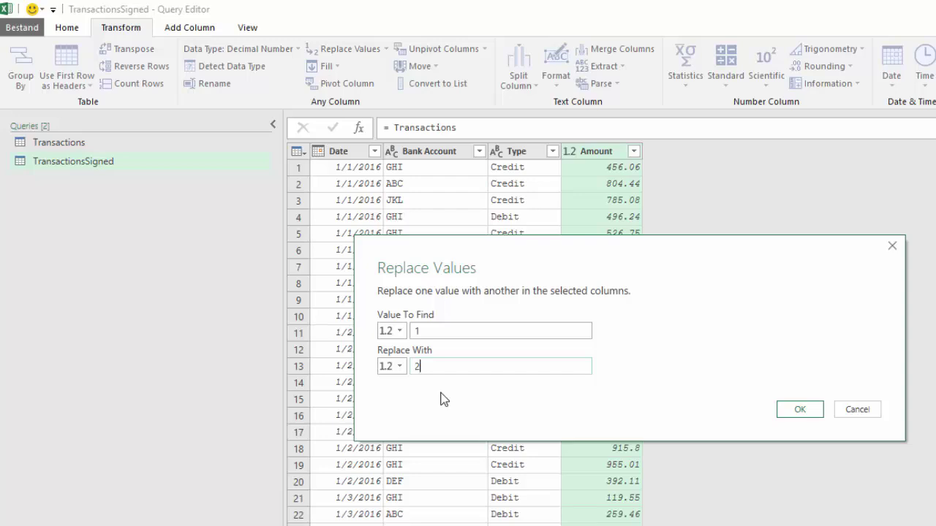
click(800, 410)
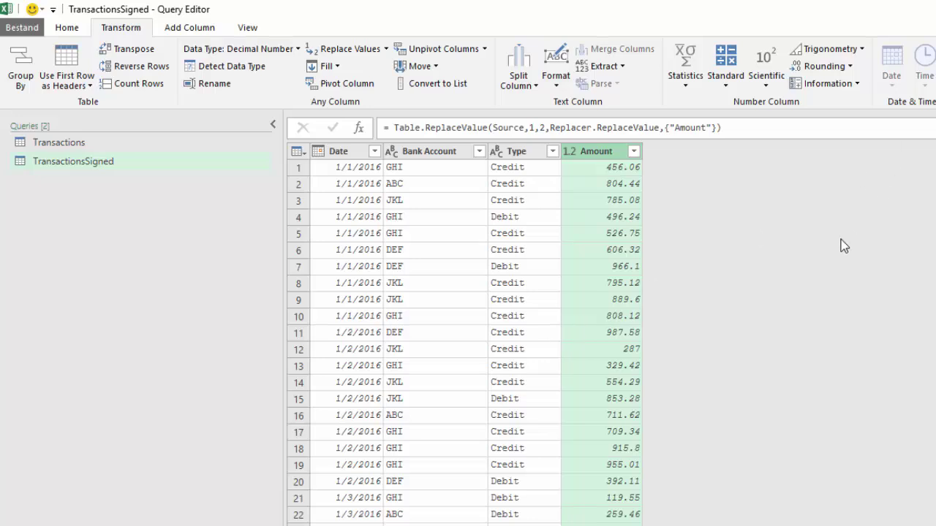
click(272, 127)
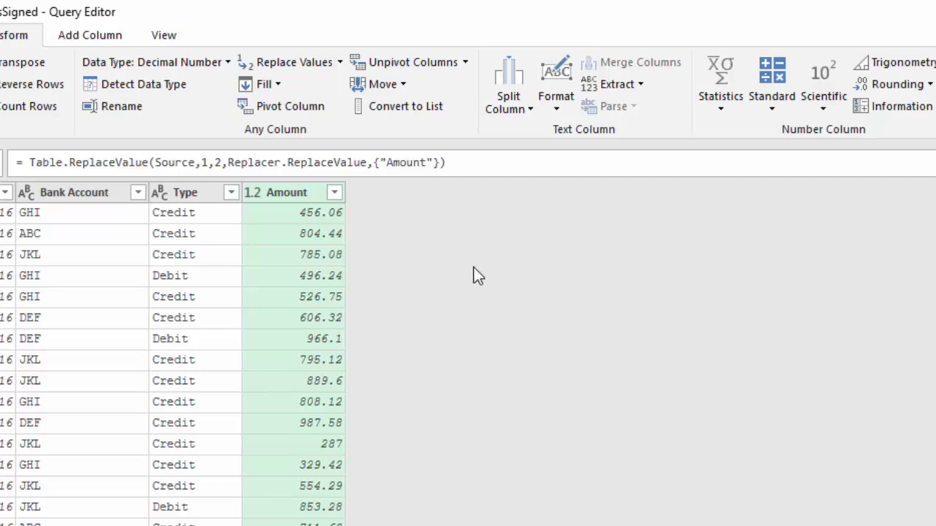
- Change the Replaced Value arguments to each [Amount] and each if [Type] = "Debit" then [Amount] * -1 else [Amount]
click(205, 162)
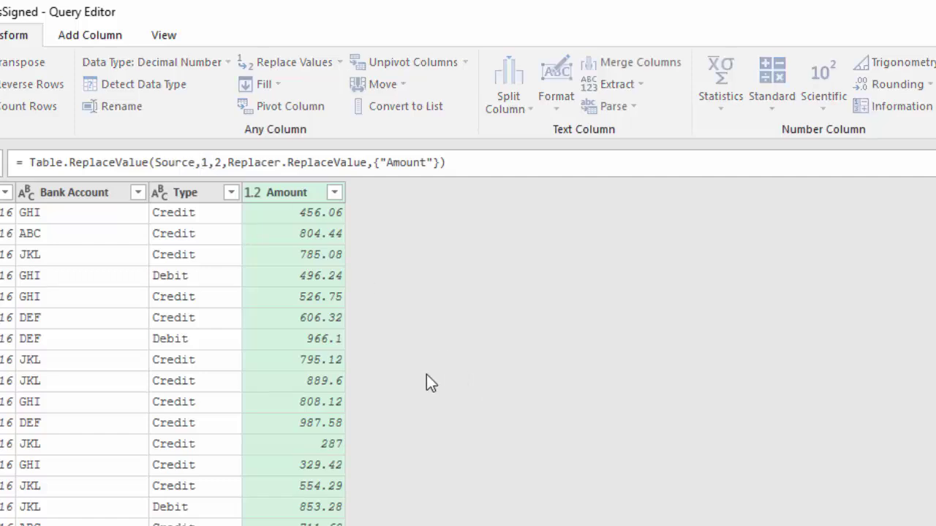
text(e)
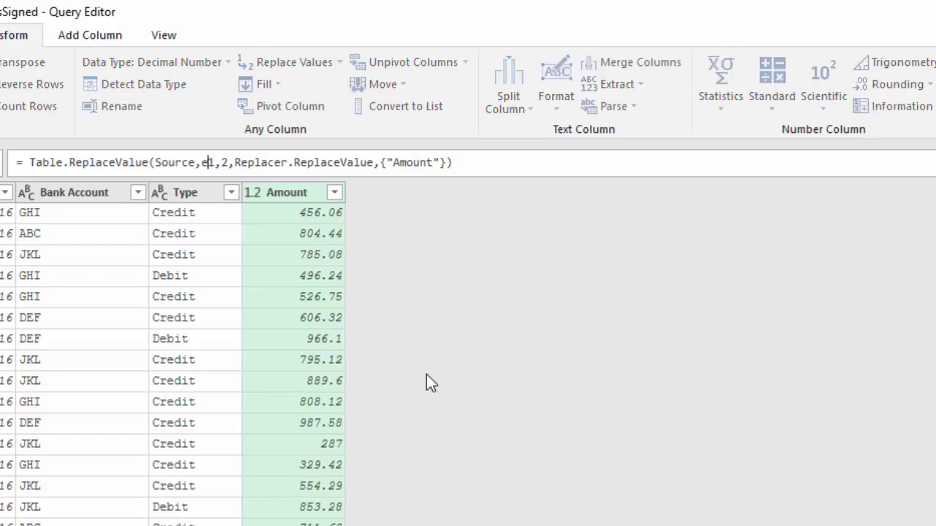
text(ach [A)
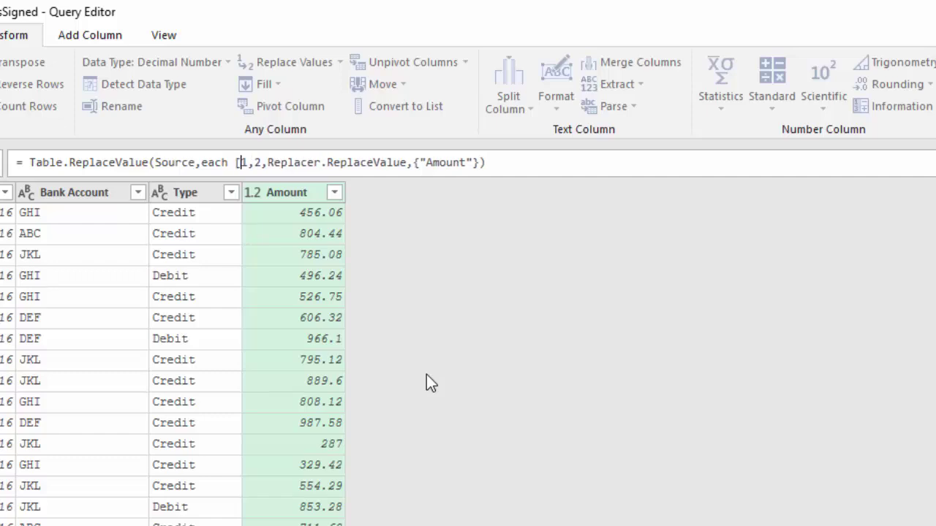
text(mount])
key(Delete)
key(Right)
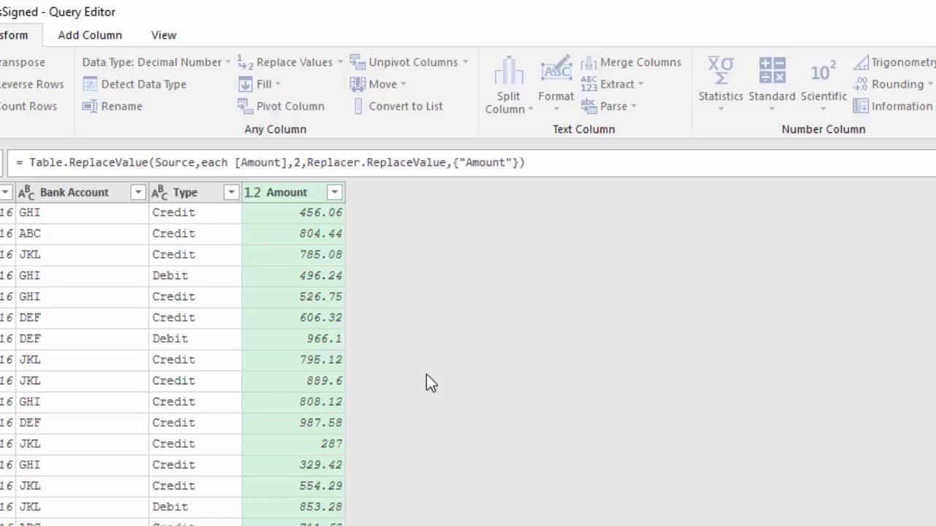
text(eac)
text(h if [)
text(Type] = )
text("Debi)
text(t" then [Amou)
text(nt] *)
text( -1)
text( else [)
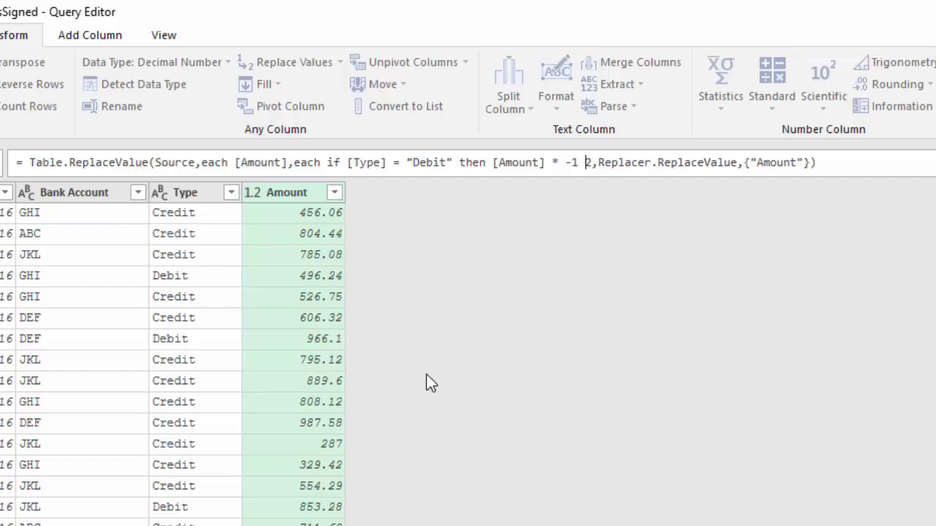
text(Amount)
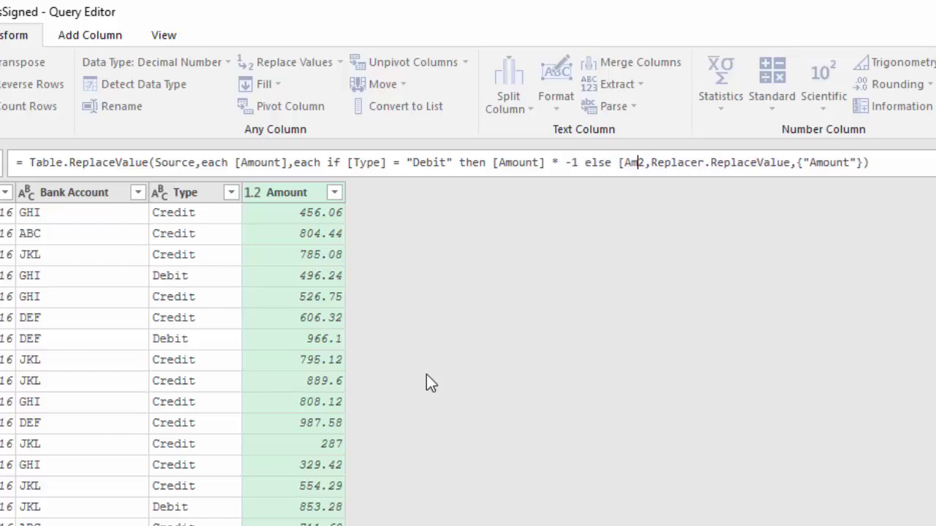
key(Delete)
text(])
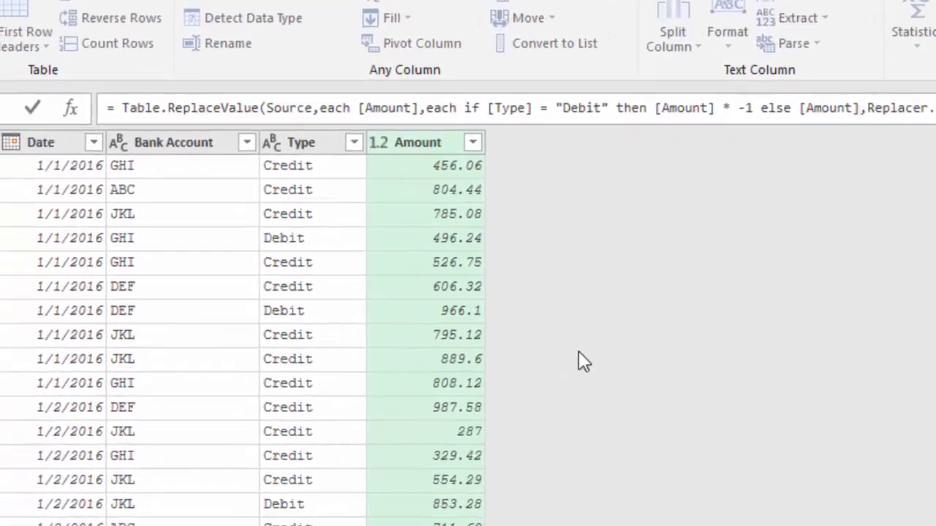
key(Return)
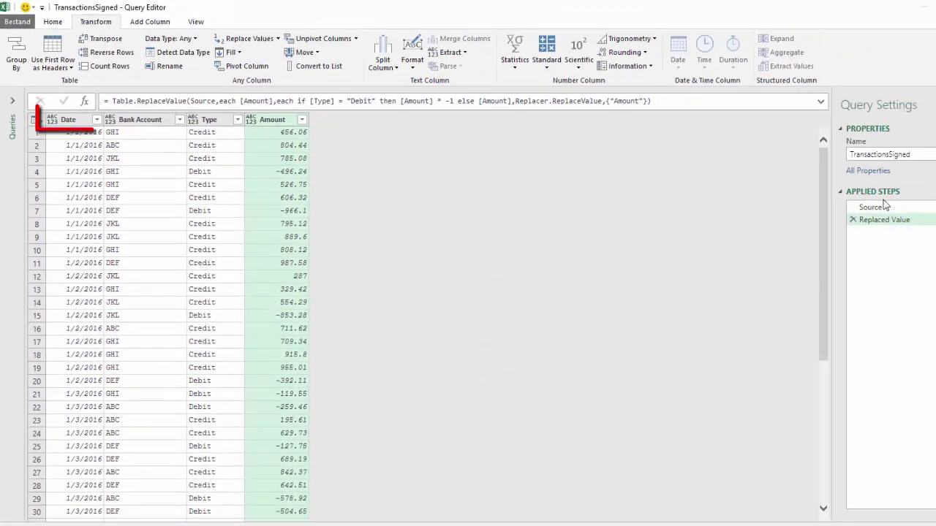
- Add a step = Value.ReplaceType(#"Replaced Value",Value.Type(Source)) and begin renaming it 'Restored Ty'
click(881, 206)
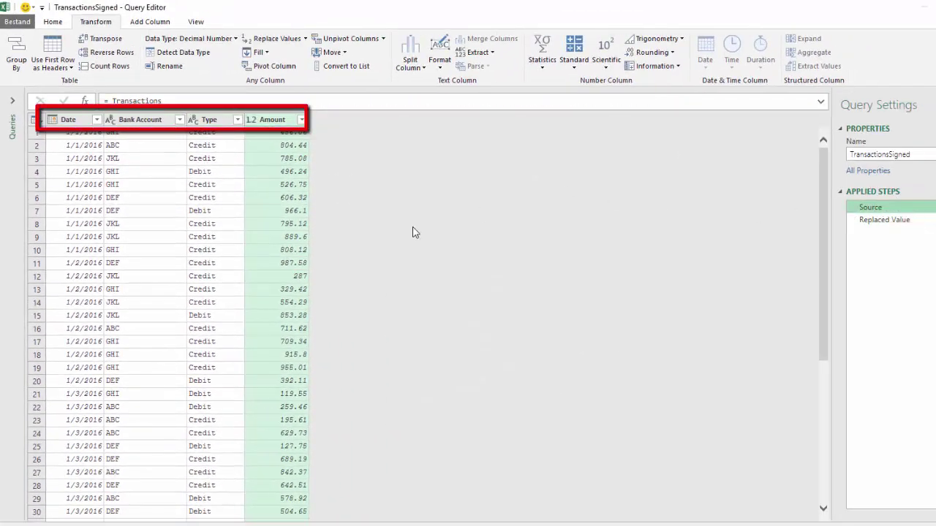
click(880, 220)
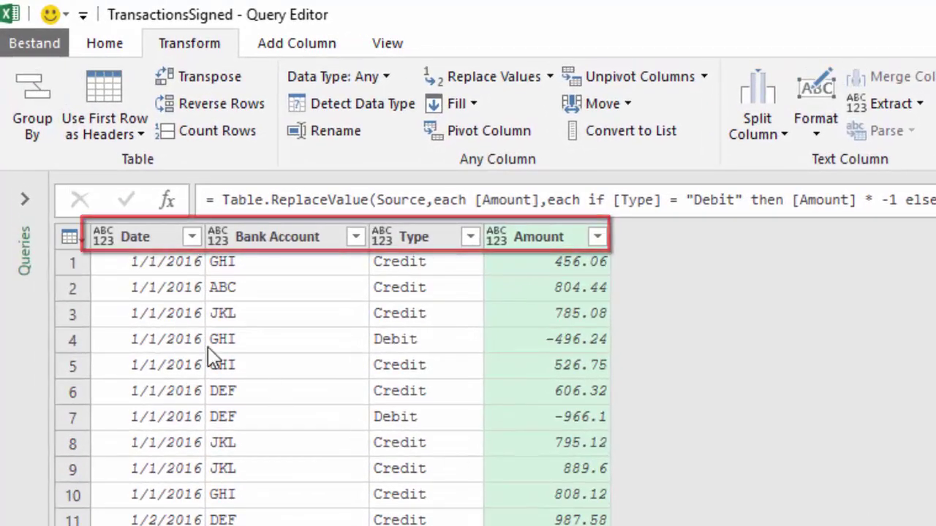
click(168, 203)
click(222, 200)
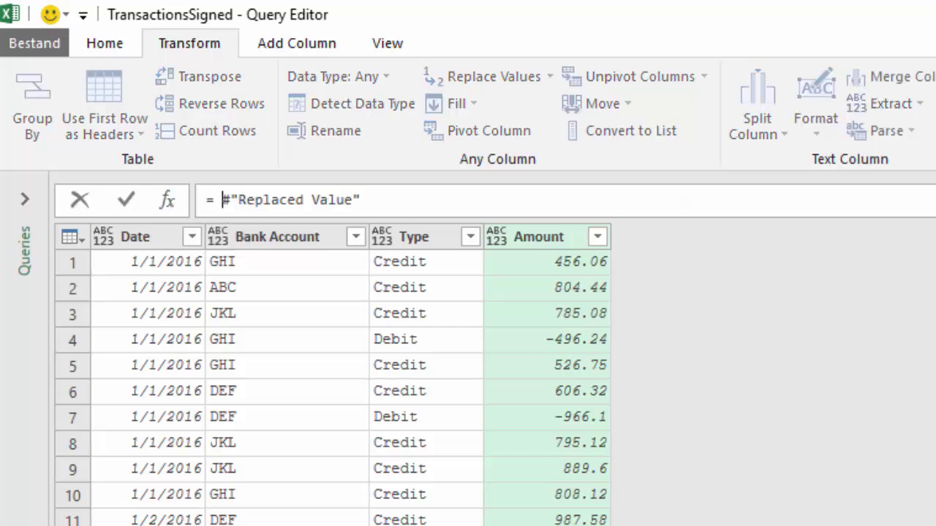
text(Value.ReplaceType()
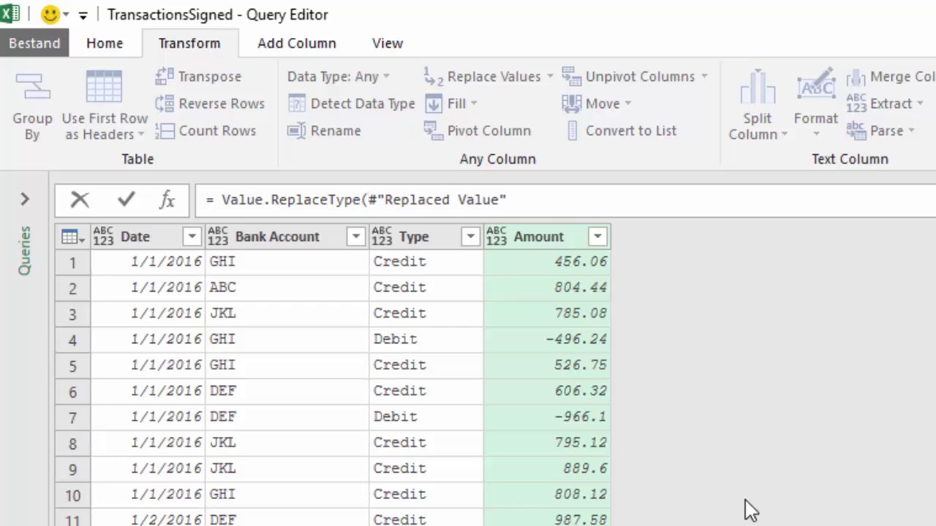
click(512, 201)
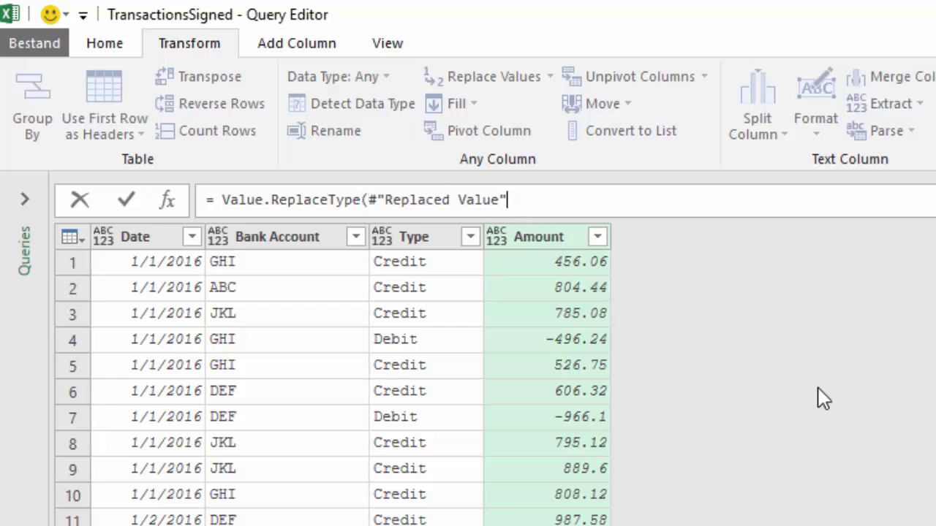
text(,Value.Type()
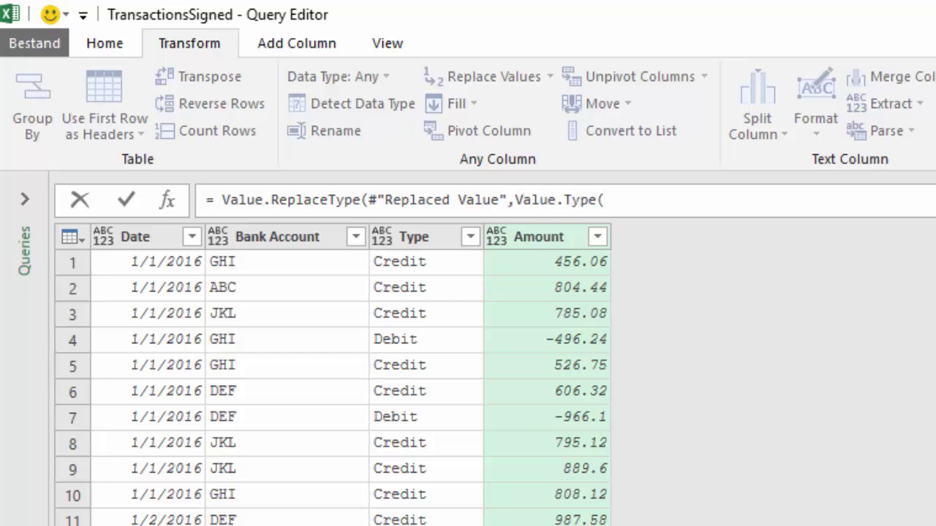
text(Source)))
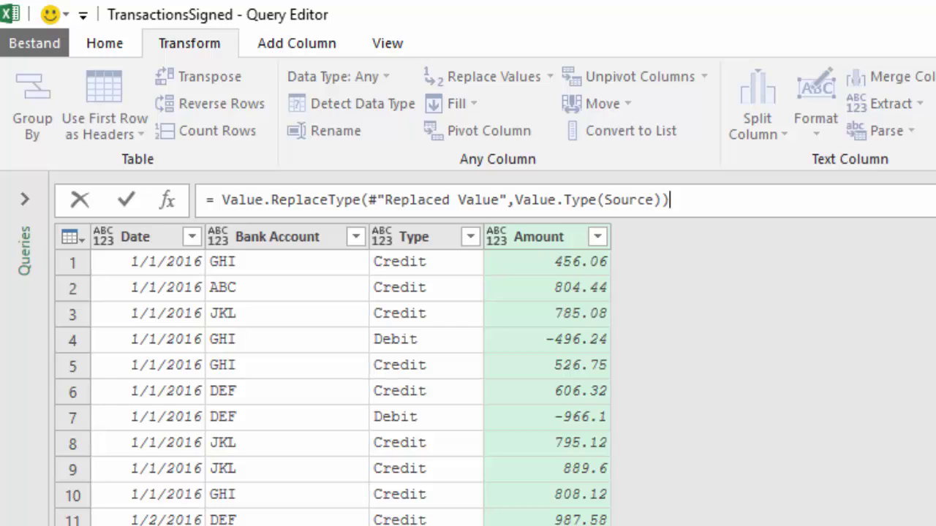
key(Return)
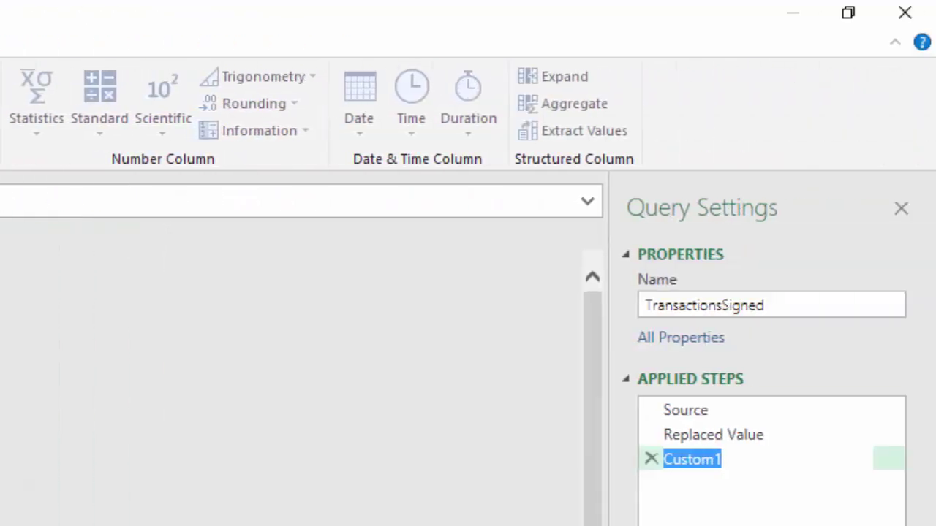
text(Resto)
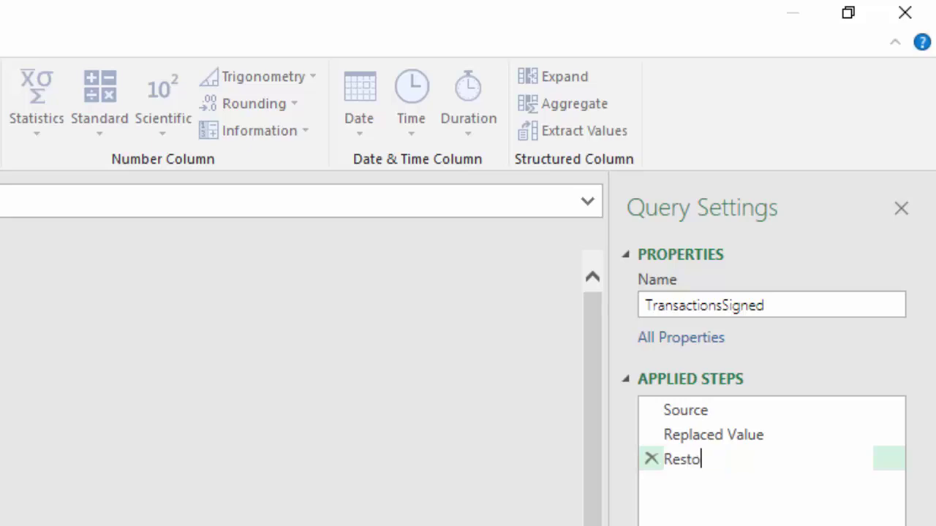